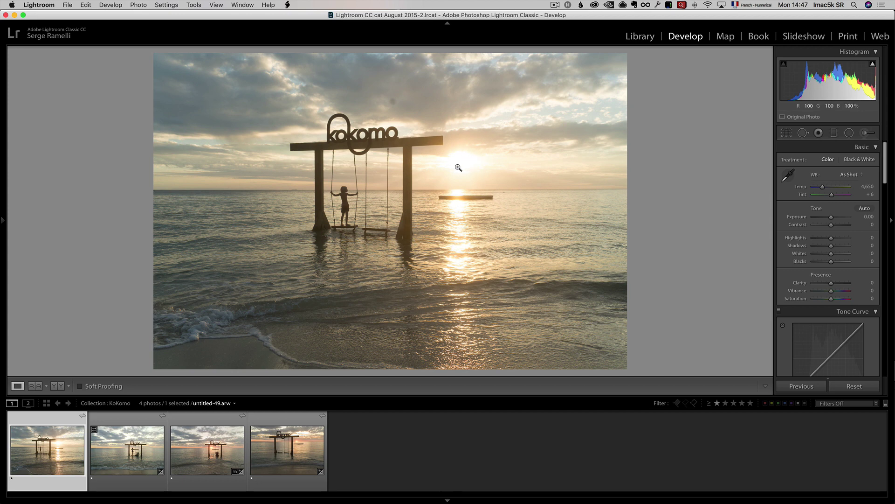
Step: Browse the four beach-swing photos, ending back on the child-on-swing shot
left_click(131, 465)
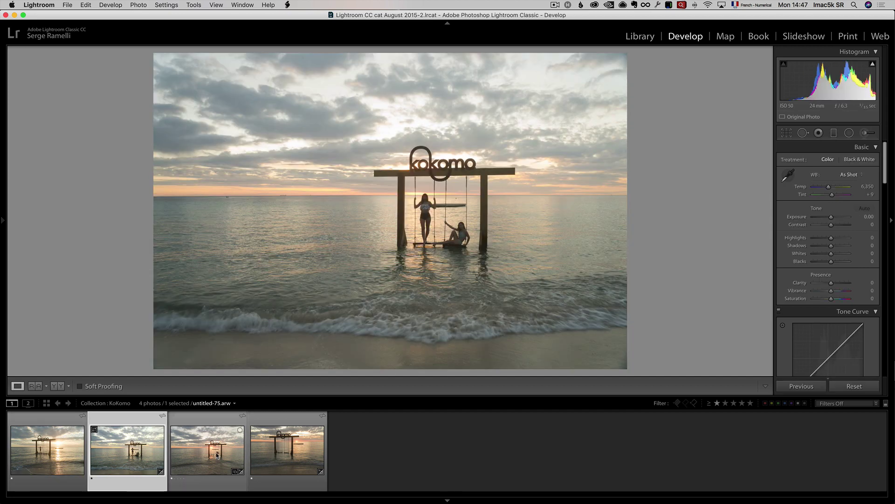
left_click(219, 451)
left_click(251, 450)
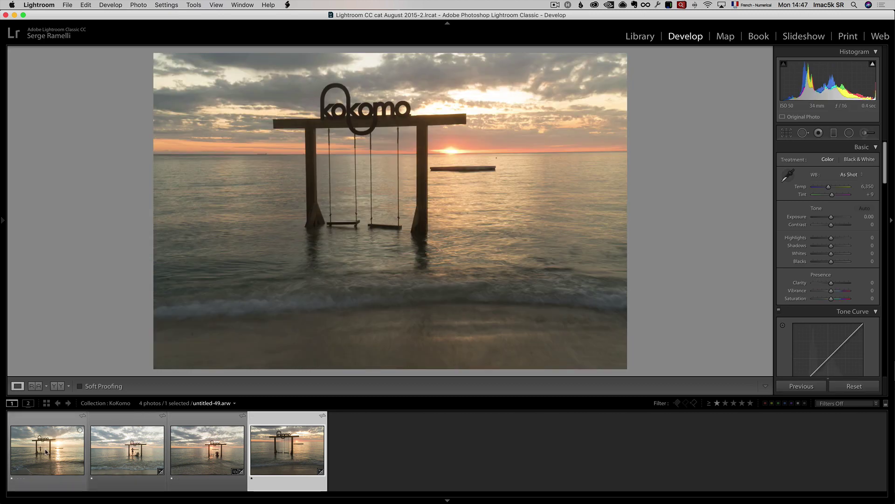
left_click(46, 452)
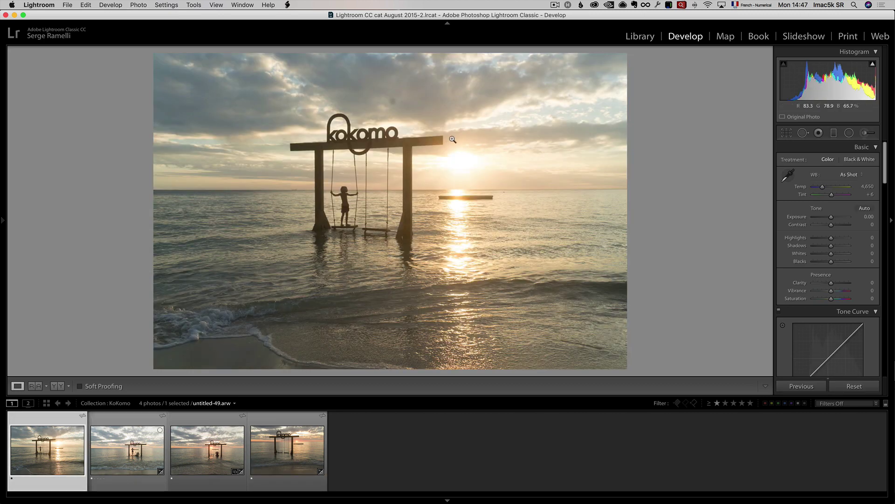
left_click(128, 434)
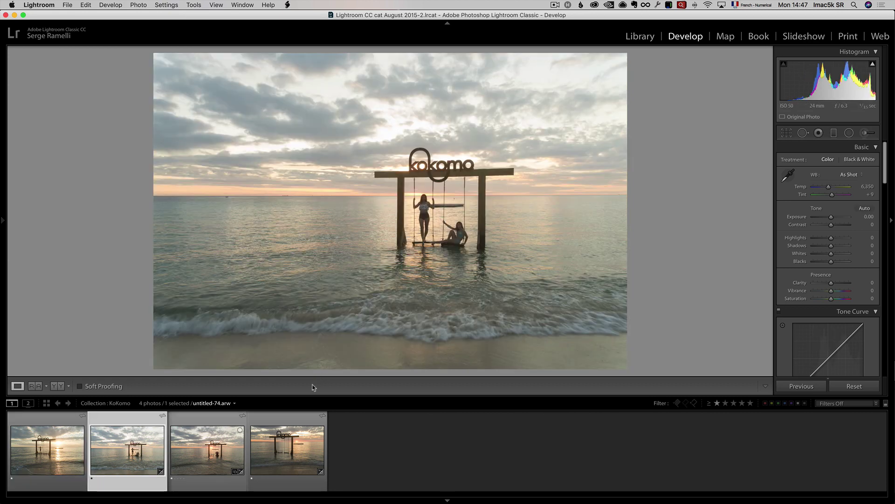
left_click(207, 450)
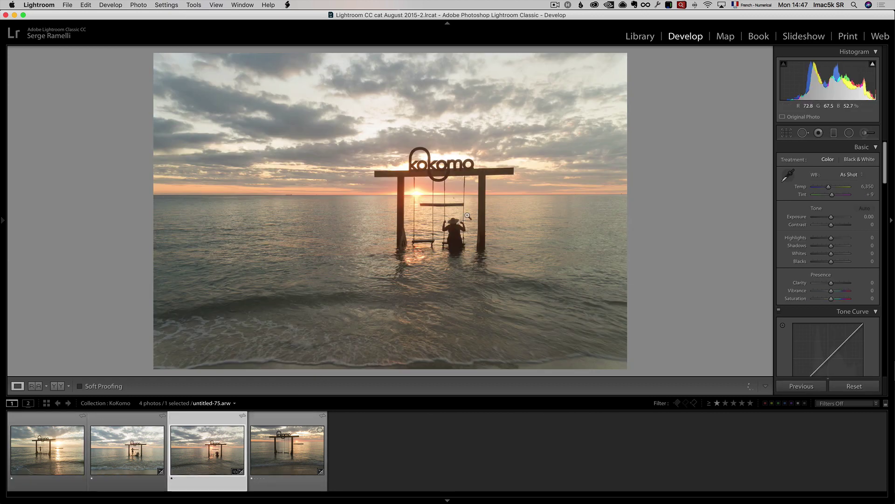
left_click(292, 442)
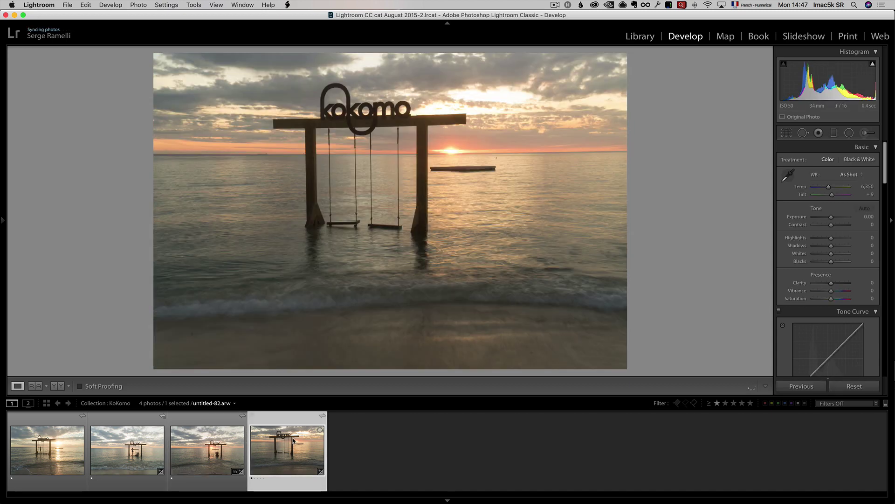
left_click(47, 449)
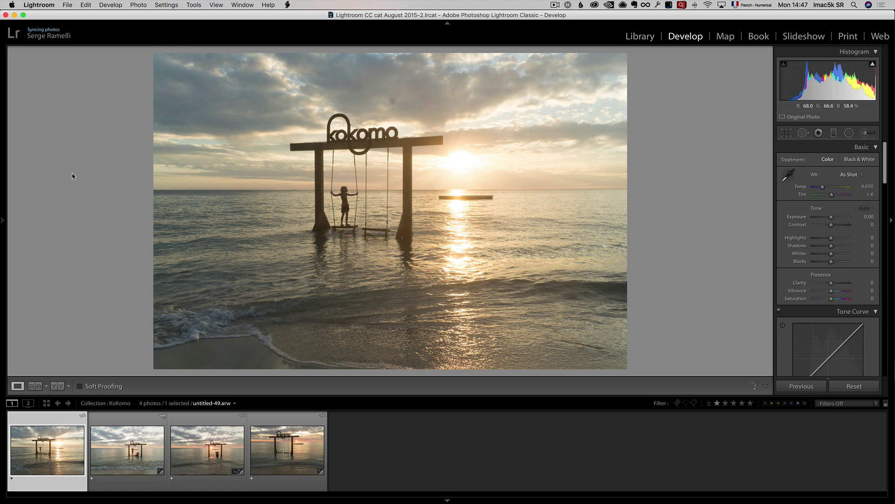
Step: Apply the SUNSET Linear Circle Dark preset from the Presets list
left_click(3, 221)
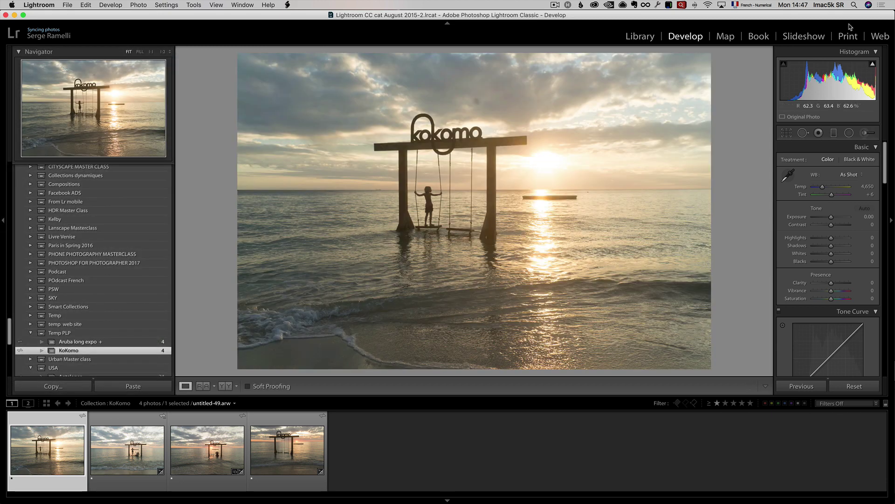
left_click_drag(10, 343, 9, 196)
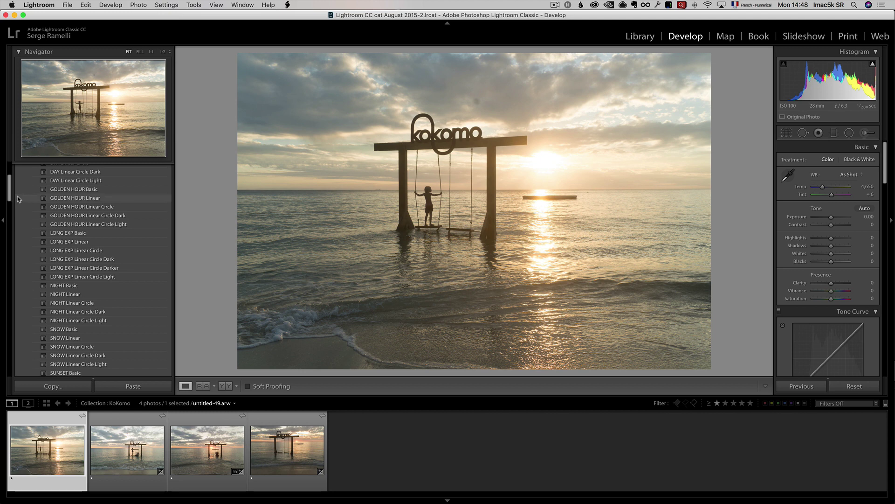
left_click_drag(10, 195, 14, 211)
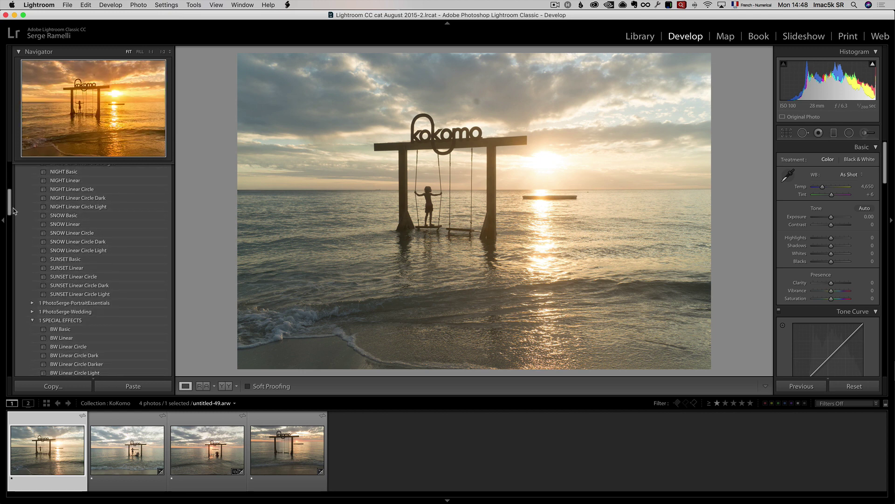
left_click(95, 286)
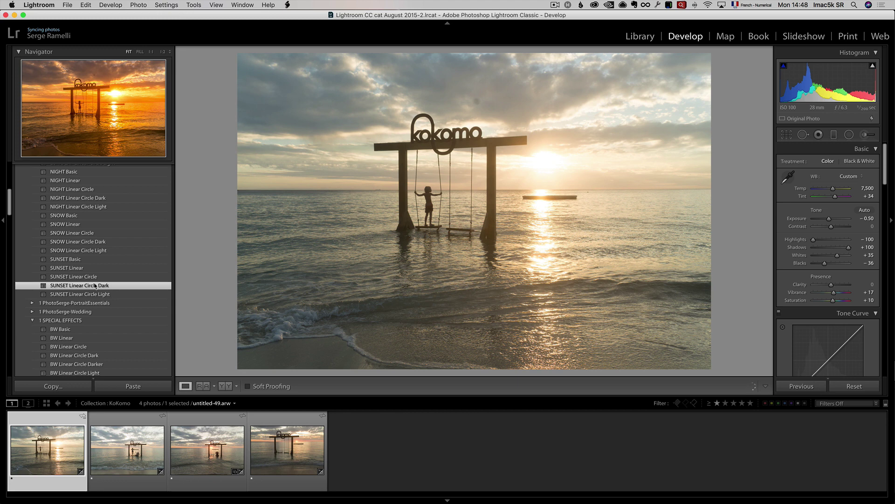
Step: Hide the presets panel and reset Vibrance and Saturation to 0
left_click(2, 221)
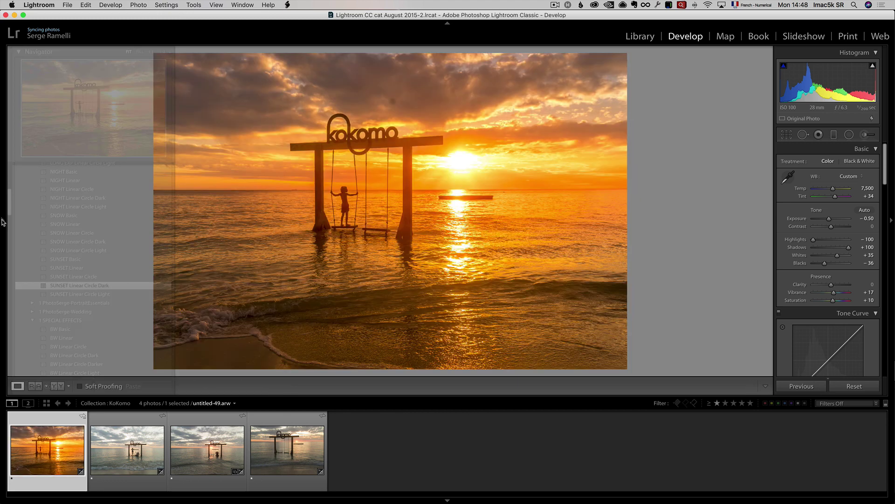
double_click(834, 293)
double_click(833, 299)
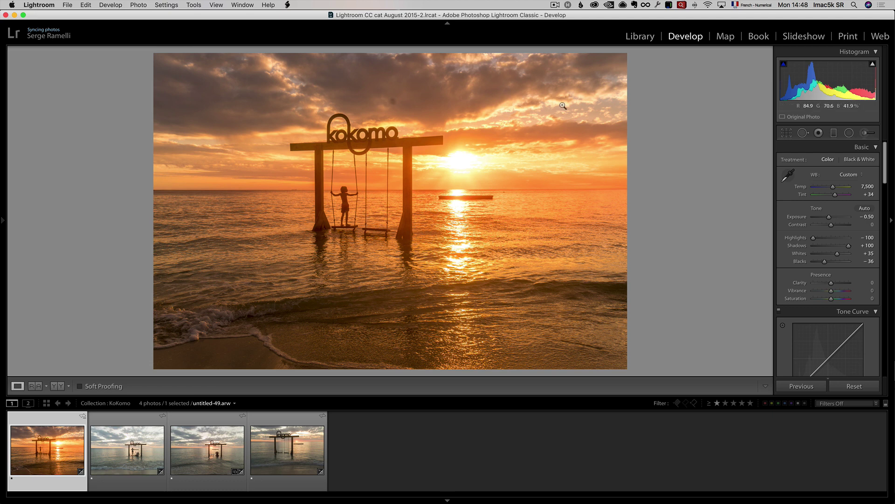
Step: Remove a spot from the sky with the Spot Removal tool
left_click(803, 132)
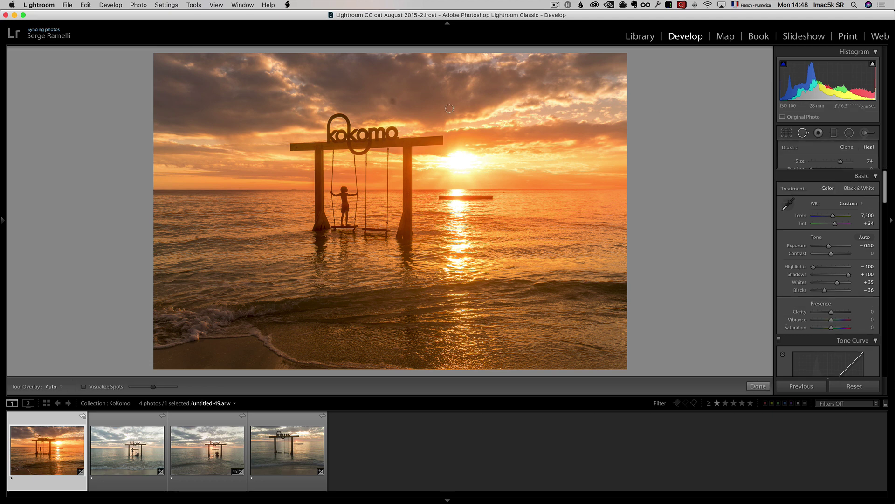
left_click(393, 101)
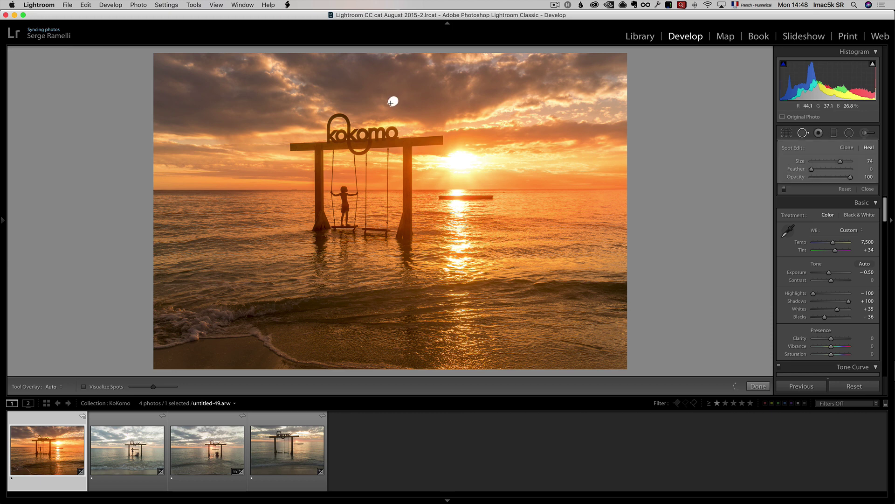
left_click(868, 189)
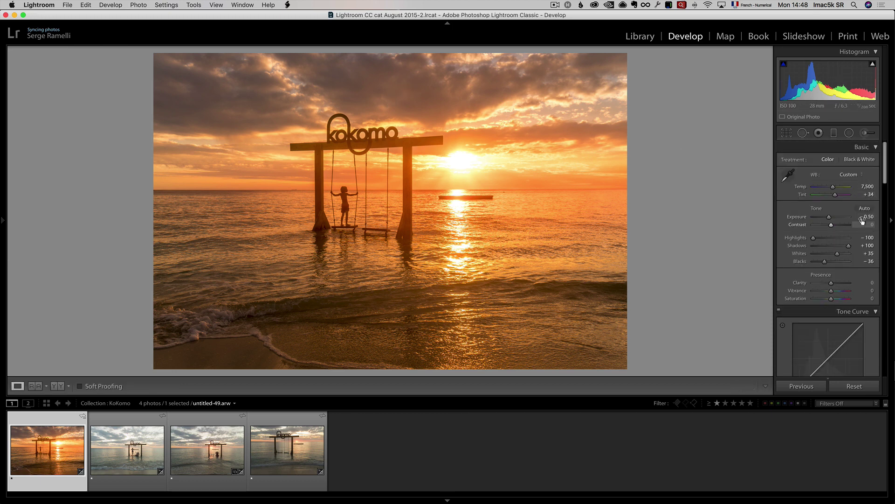
Step: Cool the upper sky graduated filter to Temp -27, then select the lower beach filter
left_click(834, 132)
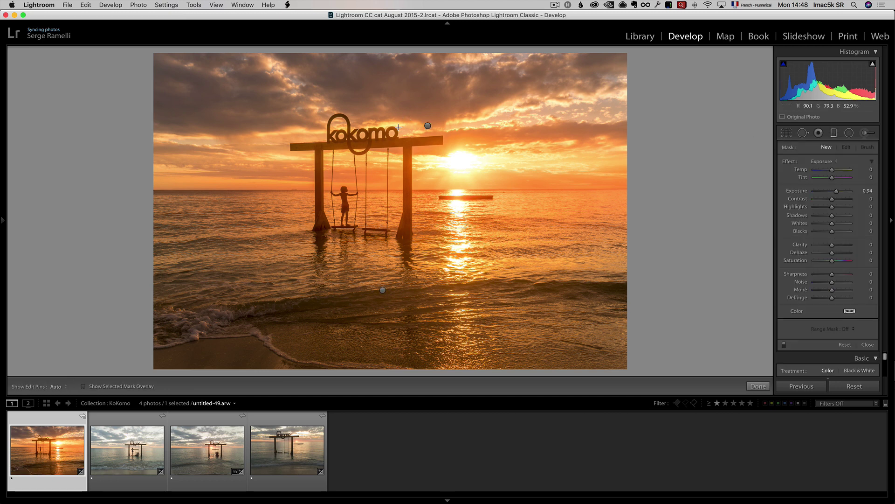
left_click(428, 126)
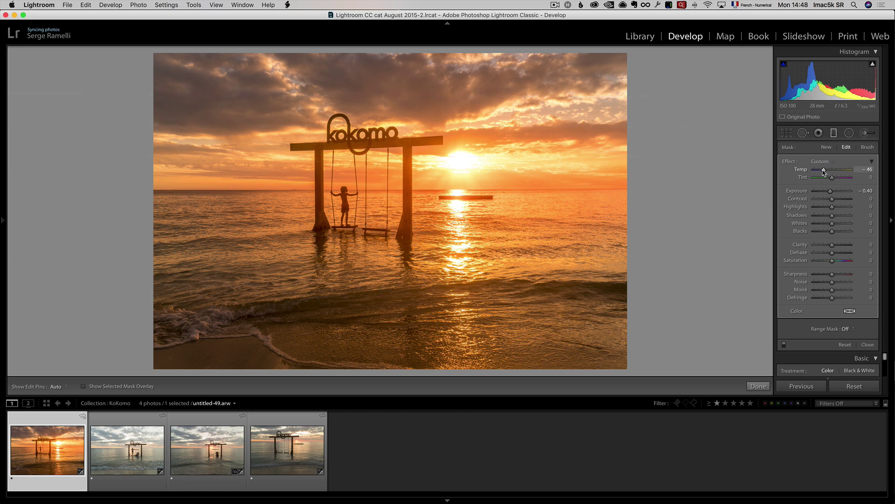
mouse_move(823, 171)
left_mouse_down()
mouse_move(813, 169)
mouse_move(823, 172)
left_mouse_up()
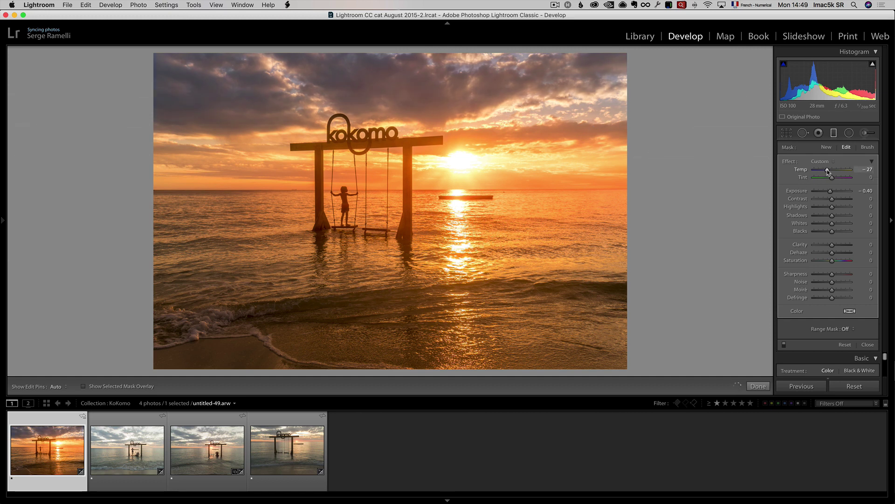
left_click(383, 290)
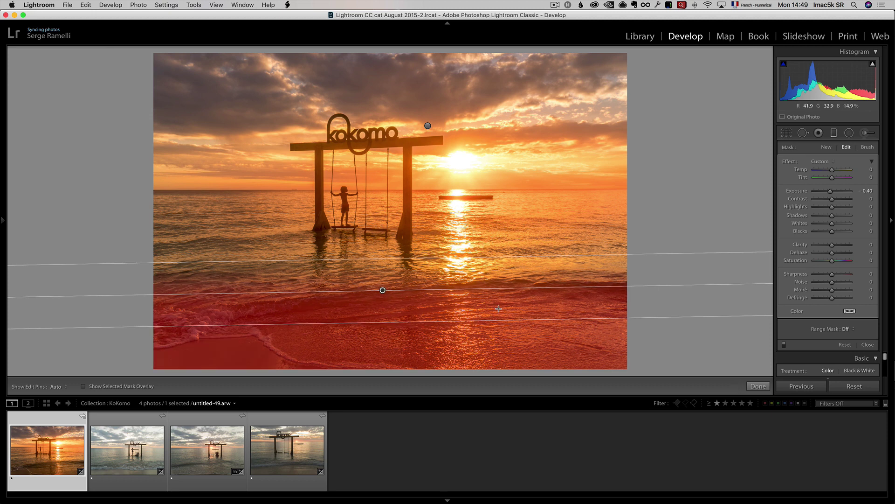
Step: Close the graduated filters and move the sun's radial filter up and to the left
left_click(758, 386)
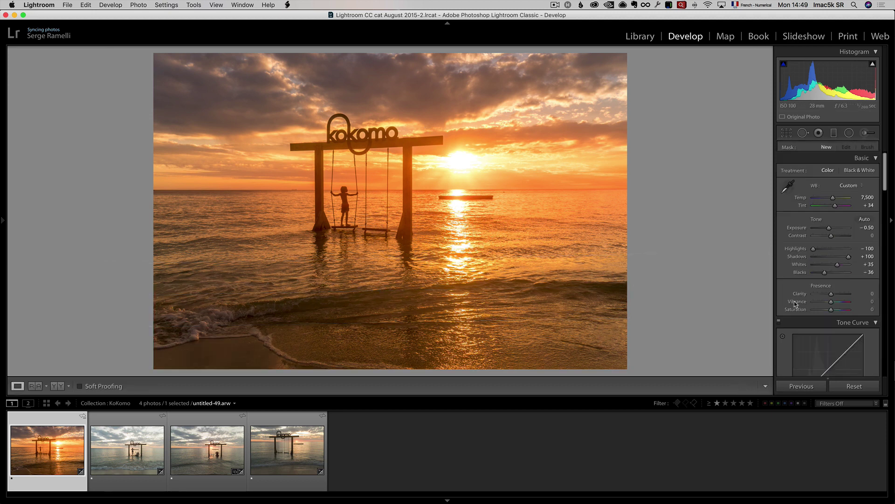
left_click(849, 133)
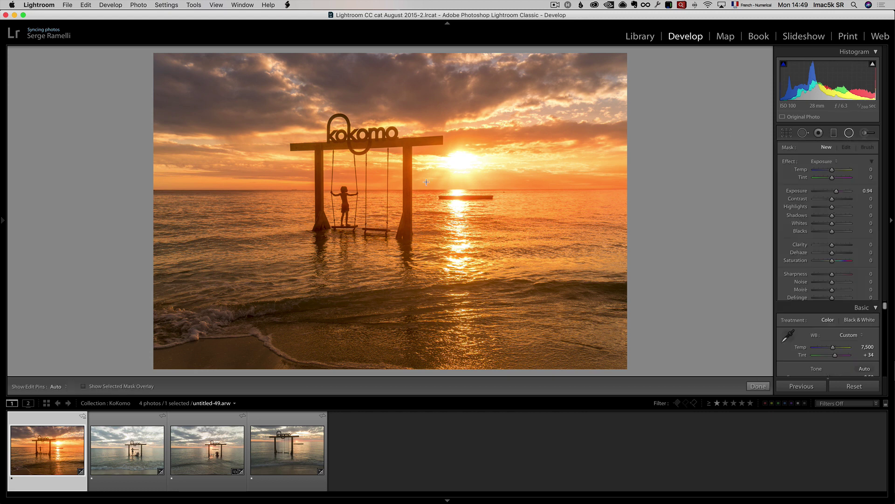
left_click(562, 185)
left_click_drag(563, 186, 461, 163)
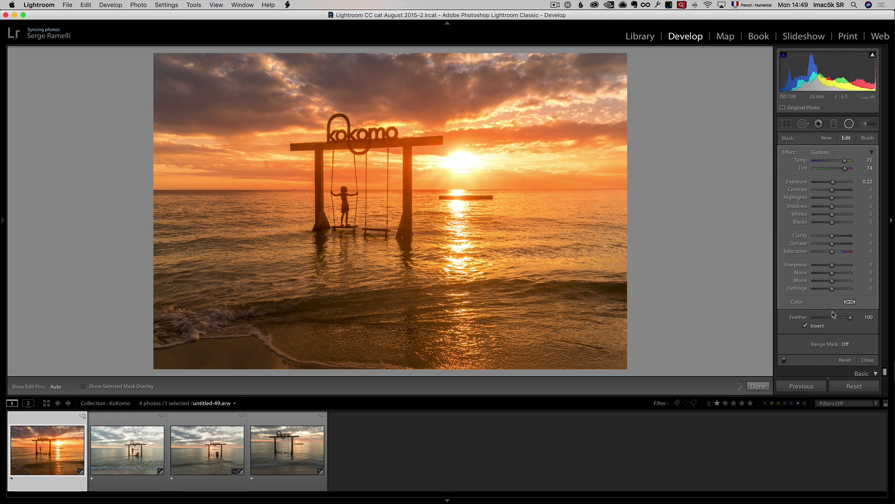
Step: Add a Luminance range mask to the radial filter, settling the range at 56/100 with Alt preview
left_click(851, 344)
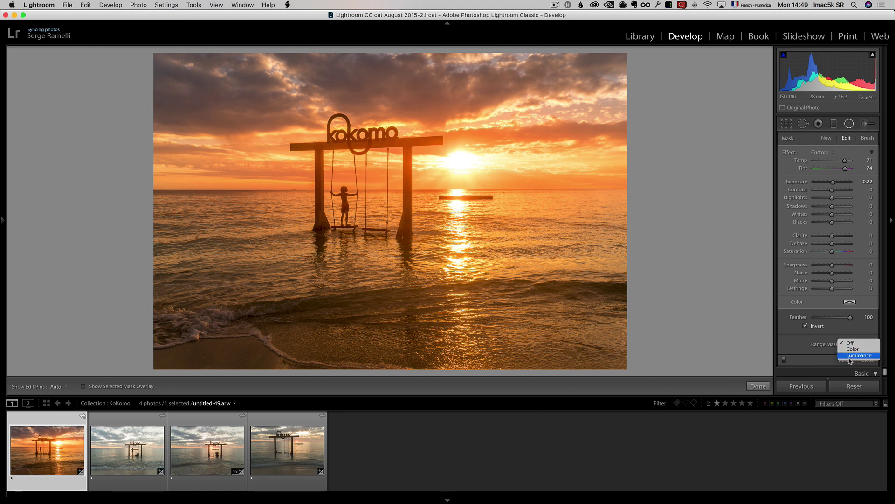
left_click(863, 357)
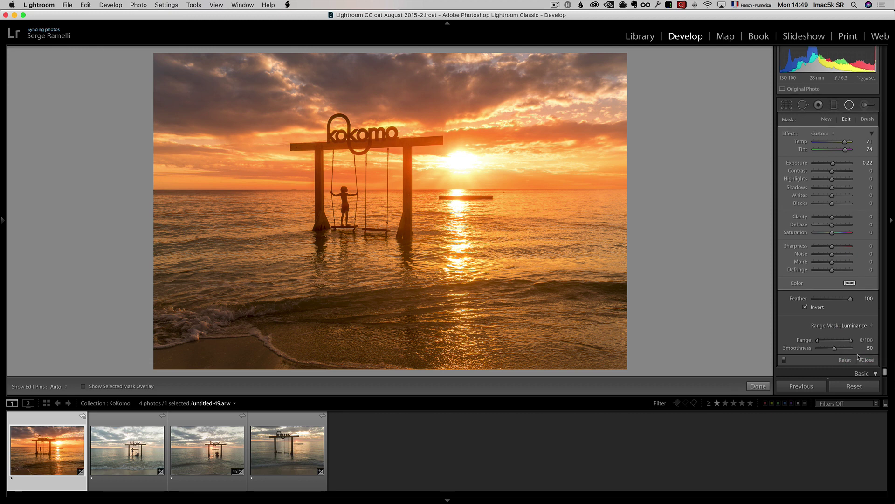
left_click_drag(819, 344, 842, 343)
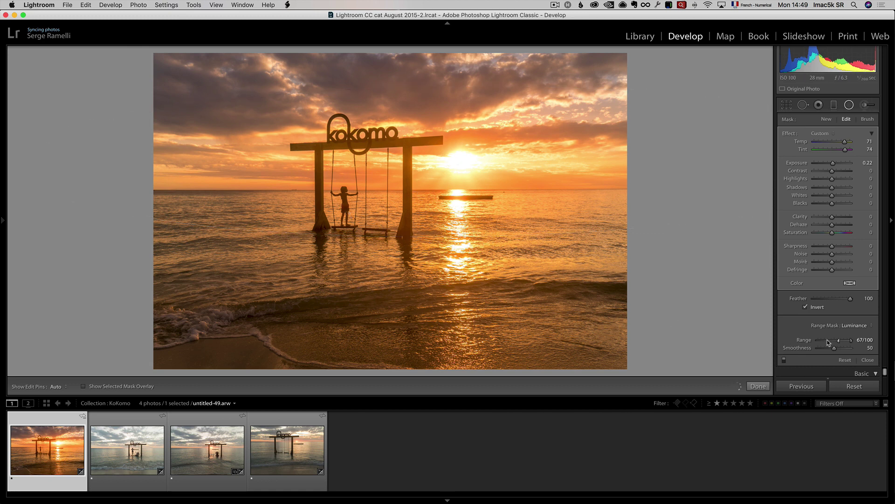
left_click_drag(839, 340, 817, 340)
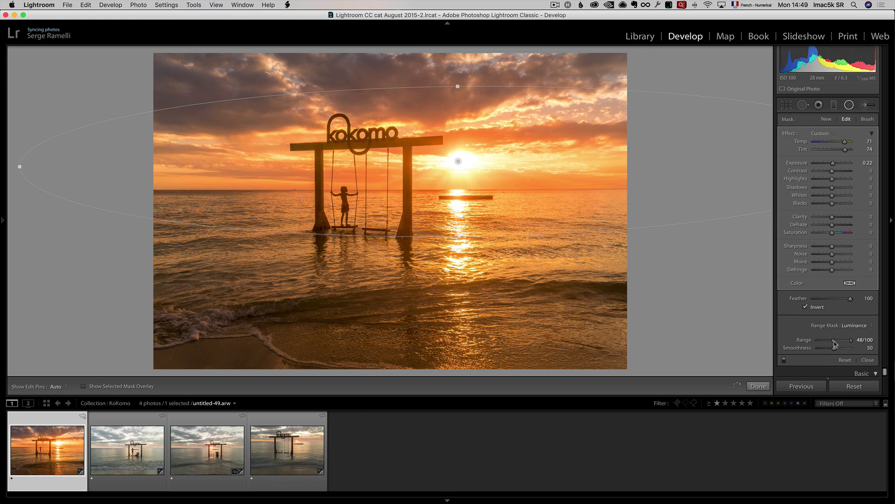
key("alt")
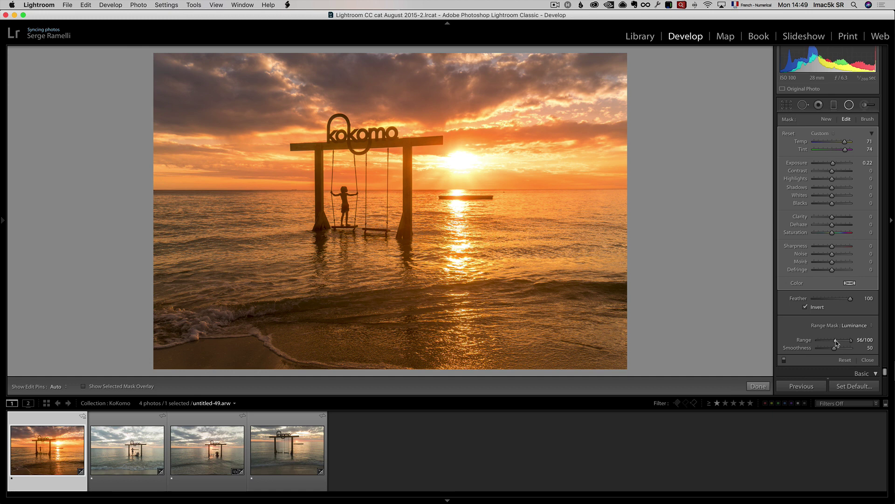
left_click_drag(836, 342, 835, 344)
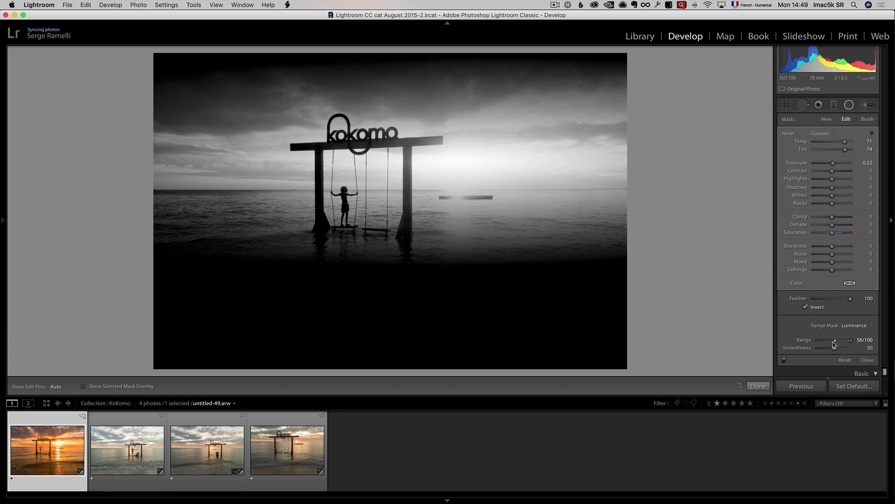
left_click_drag(834, 343, 834, 344)
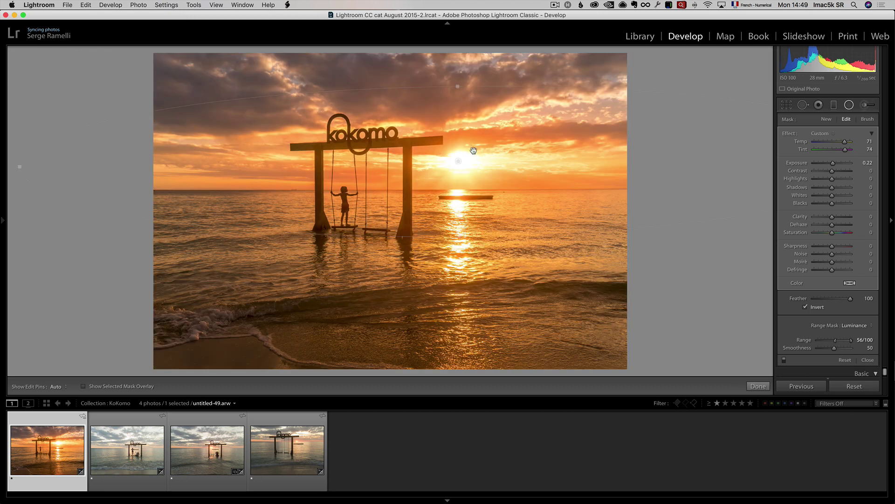
Step: Sync the child-on-swing edits to all four Kokomo photos, then open the two-women photo
left_click(758, 386)
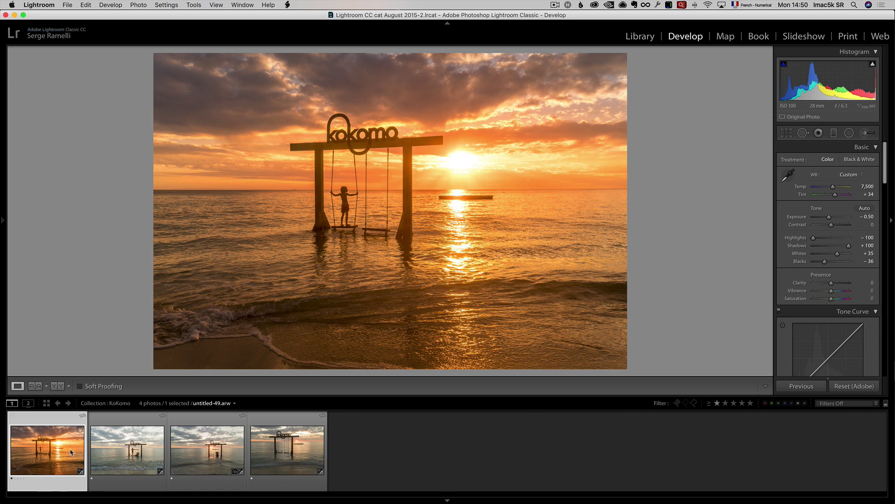
key("super+a")
left_click(805, 386)
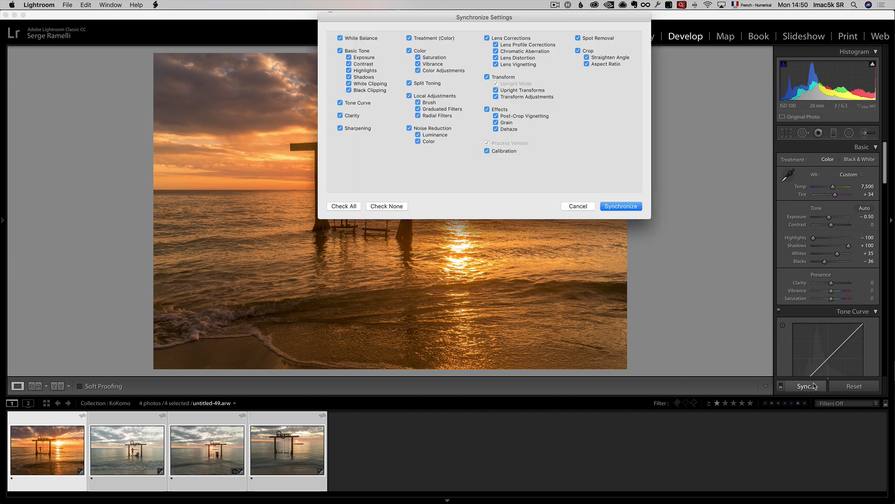
left_click(622, 206)
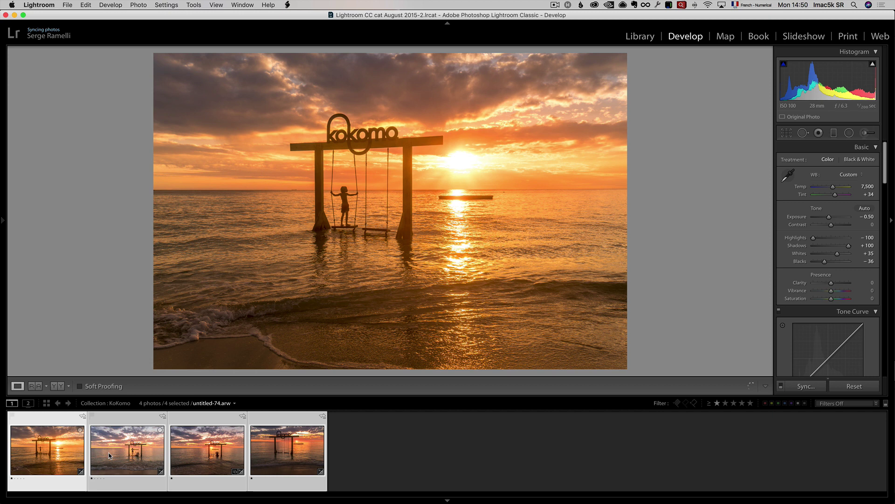
left_click(113, 455)
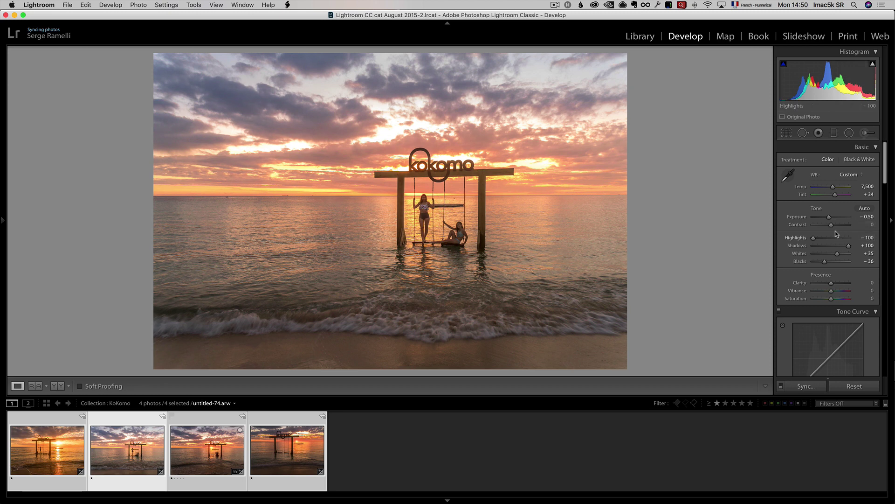
Step: Set the two-women photo to Contrast +29 and Vibrance +39, then view the third and fourth photos
left_click_drag(831, 225, 836, 225)
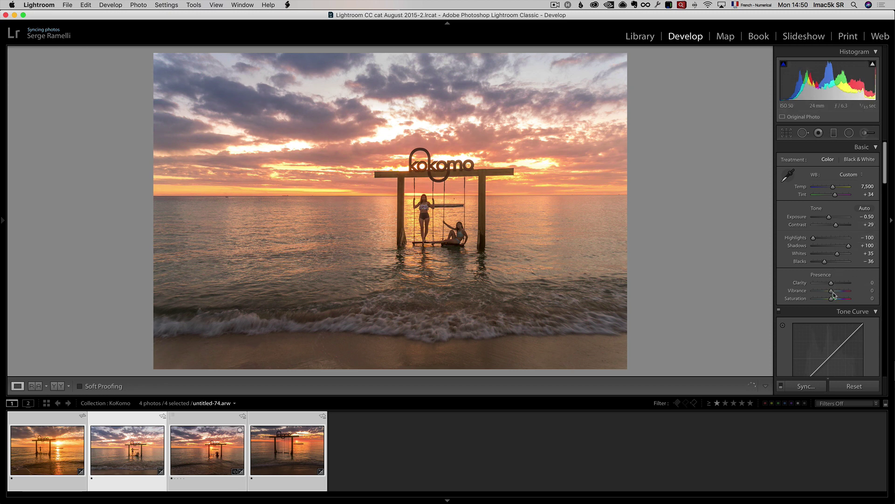
left_click_drag(833, 292, 840, 293)
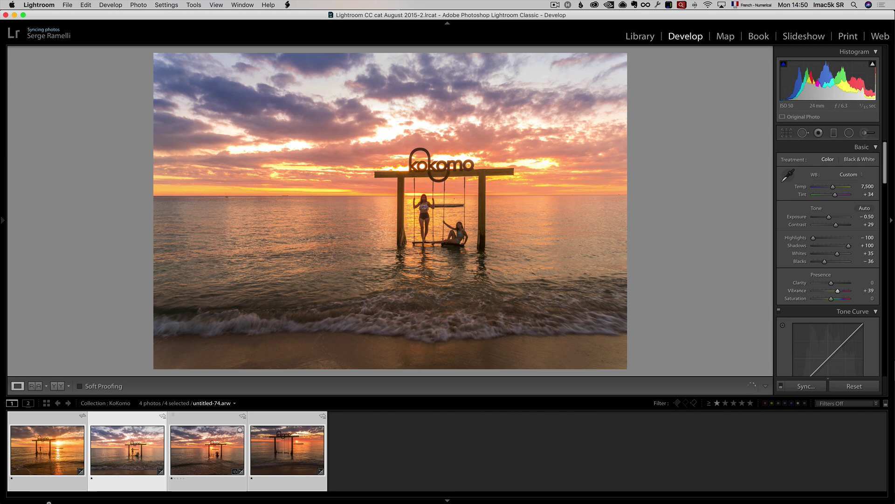
left_click(214, 445)
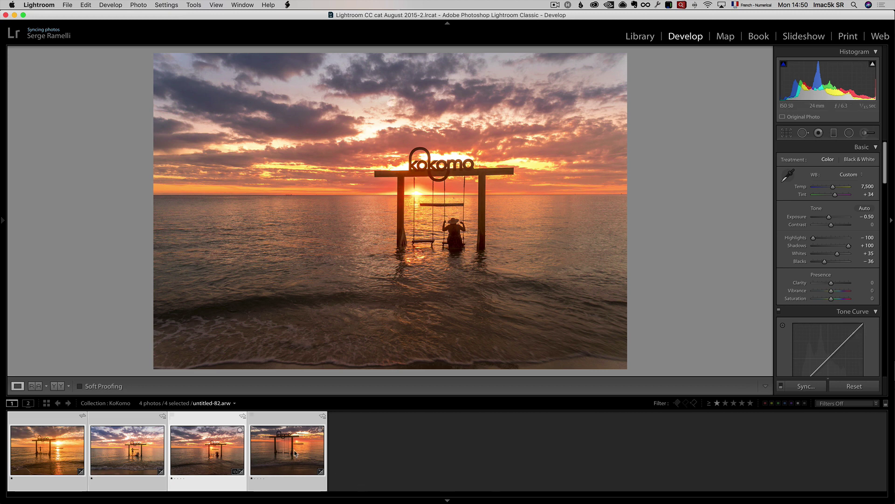
left_click(294, 451)
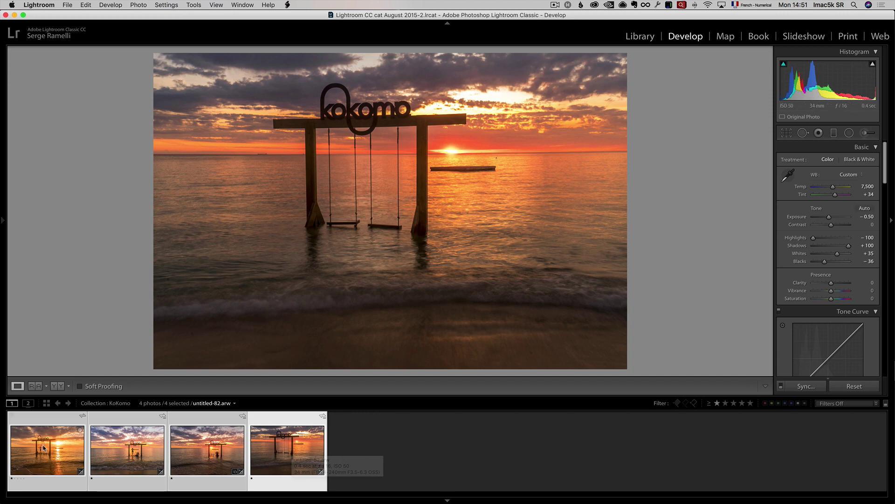
Step: Compare all four photos in Survey view with panels hidden, then show the boy photo in Loupe
key("n")
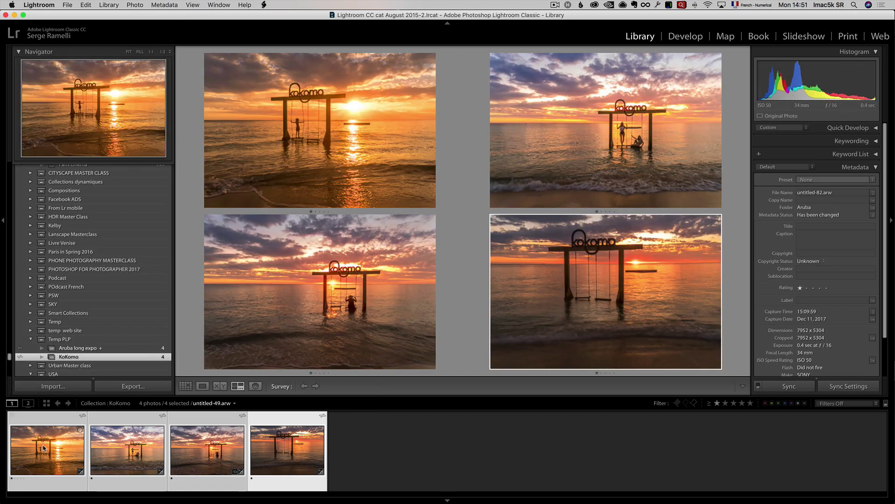
key("shift+Tab")
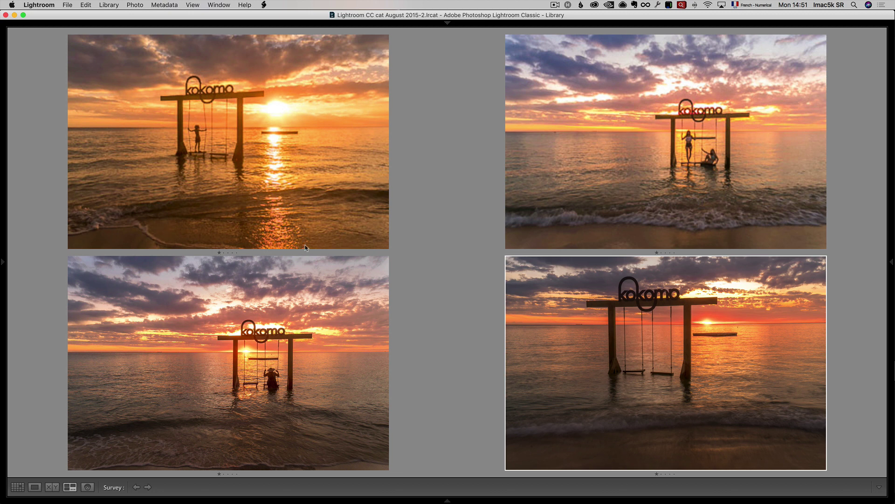
left_click(238, 198)
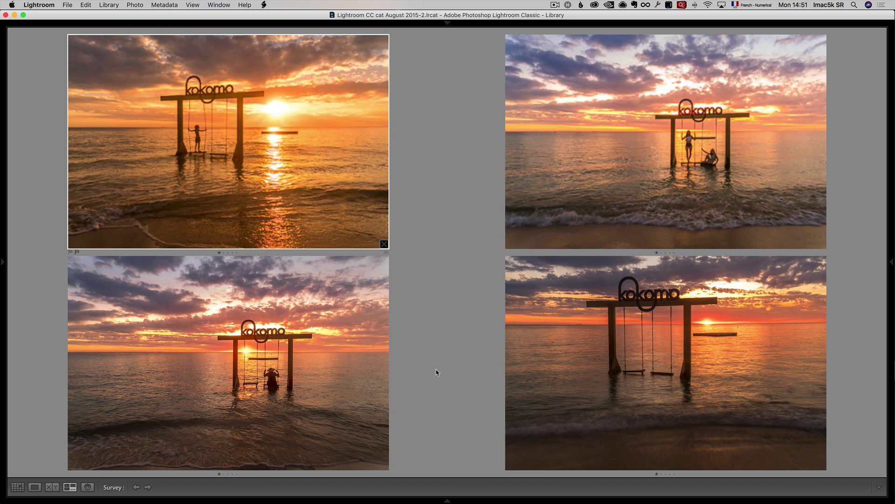
left_click(35, 487)
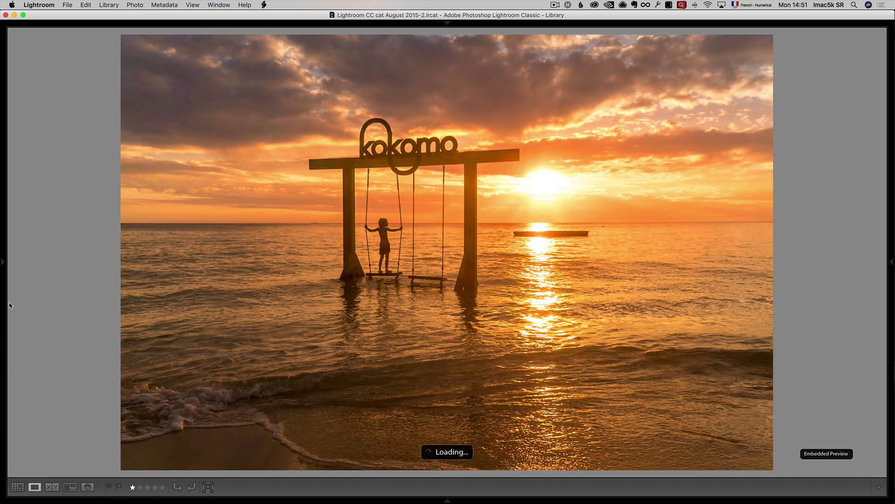
Step: Trim the bottom of the boy photo for a wide crop and raise Contrast to +24
key("shift+Tab")
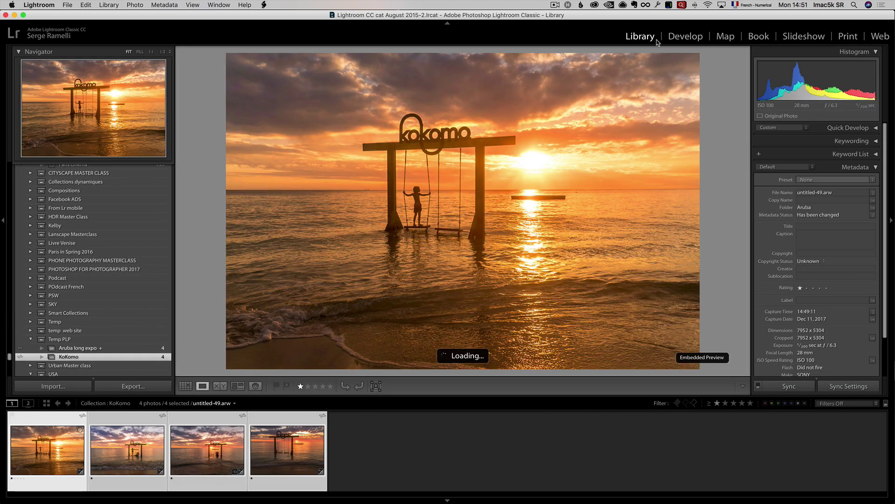
left_click(686, 36)
left_click_drag(389, 371, 399, 327)
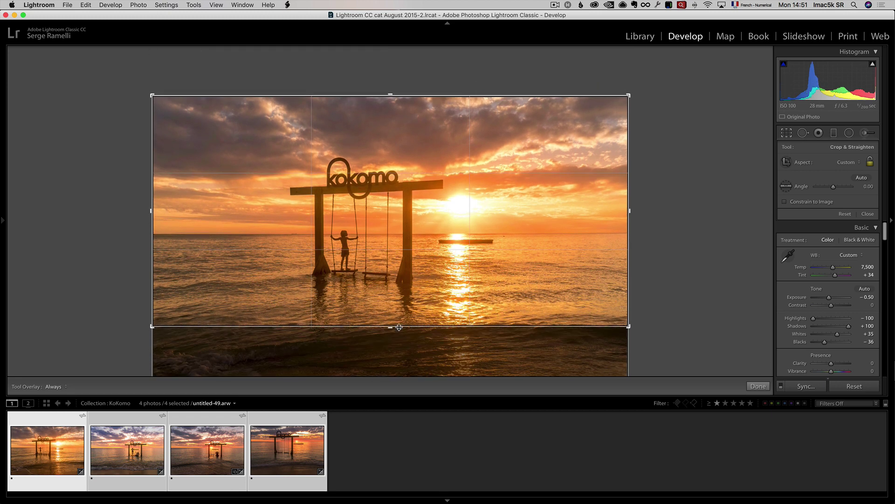
key("Return")
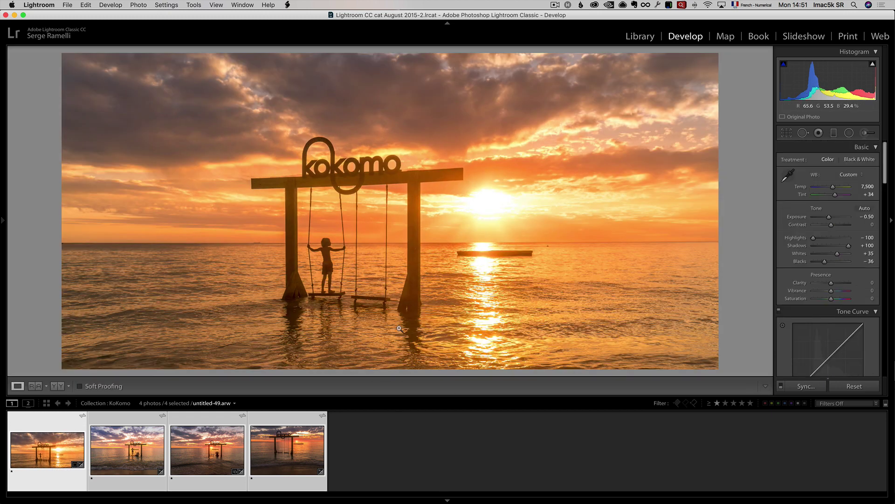
key("super+alt+s")
left_click_drag(831, 225, 836, 227)
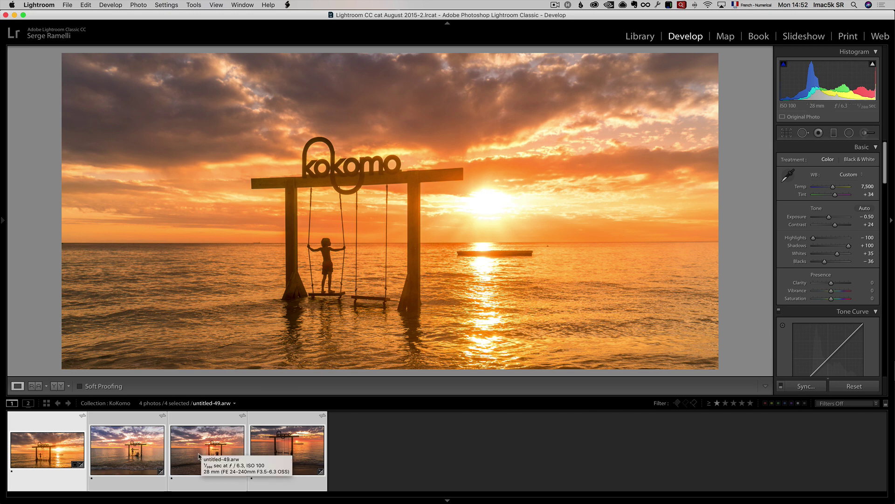
Step: Crop the bottom of the hat-wearing swing photo, untitled-75, to a wide frame, then reopen the boy photo
left_click(217, 442)
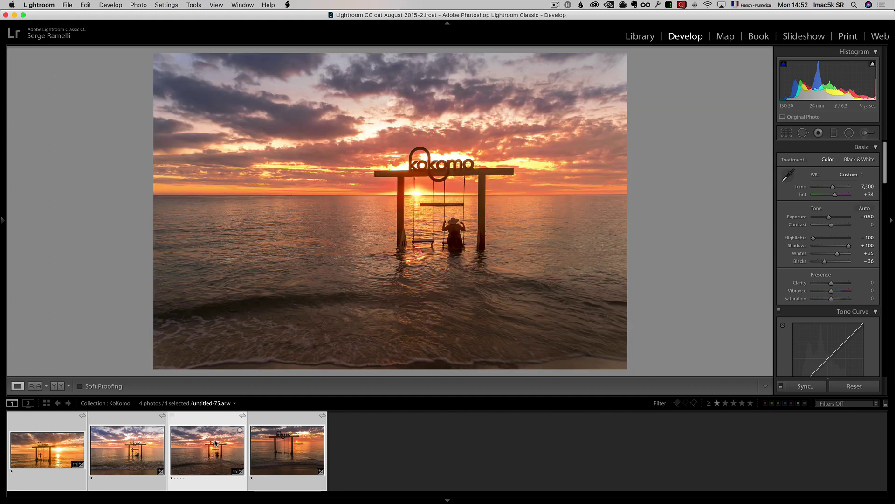
left_click(786, 133)
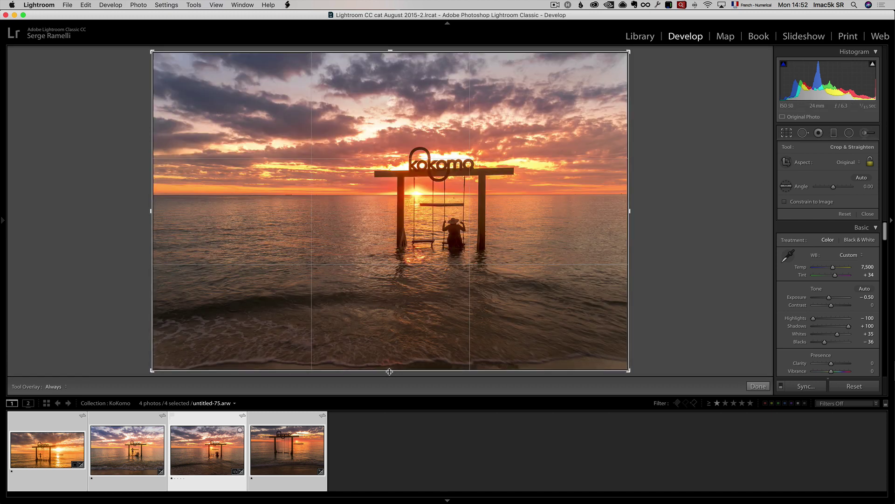
left_click_drag(389, 371, 391, 344)
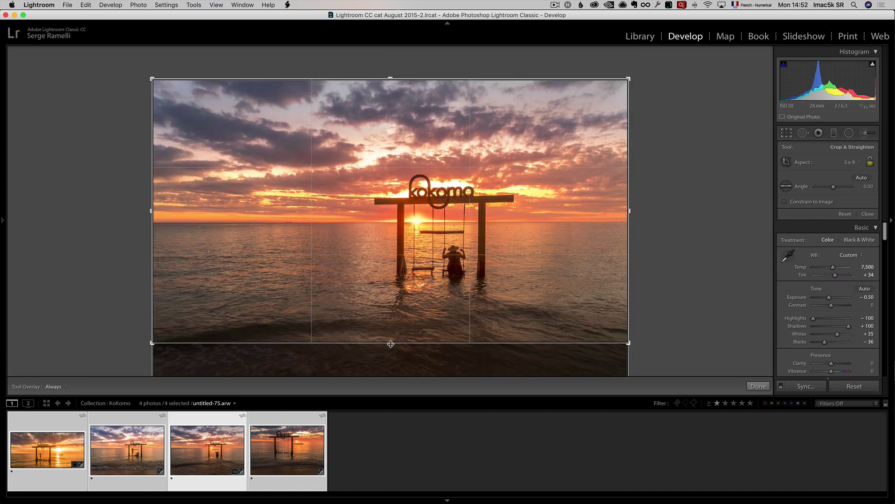
key("Return")
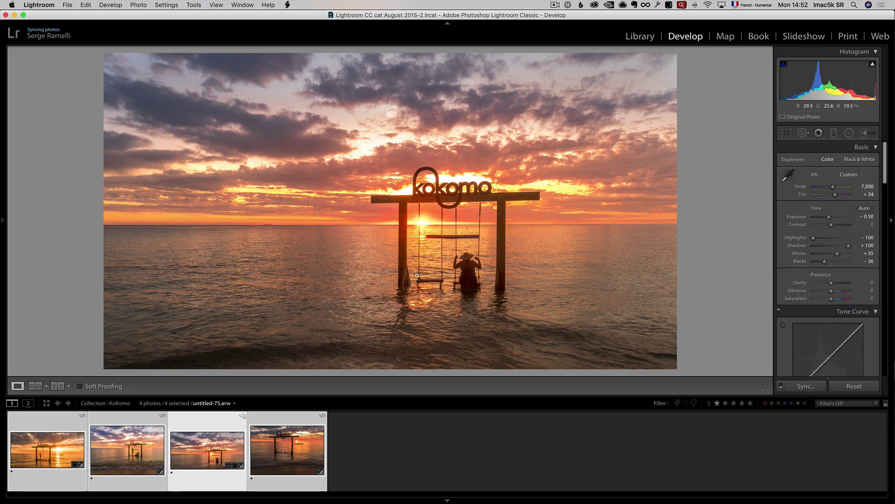
left_click(45, 453)
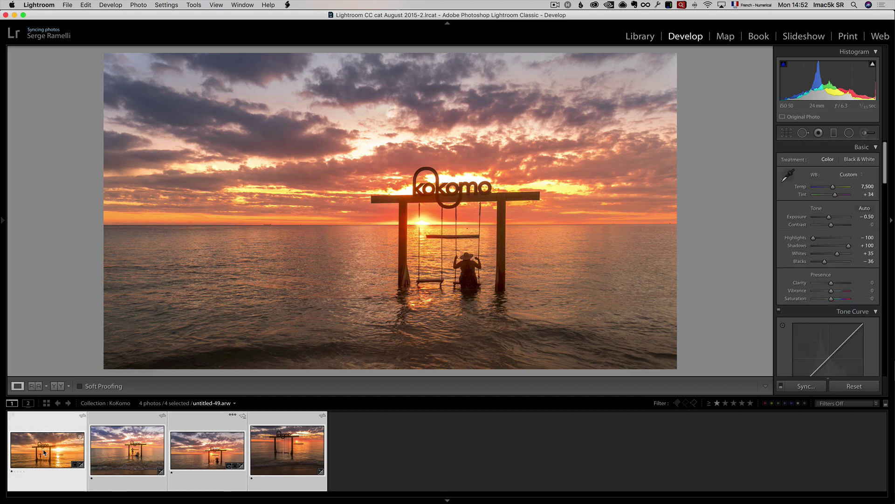